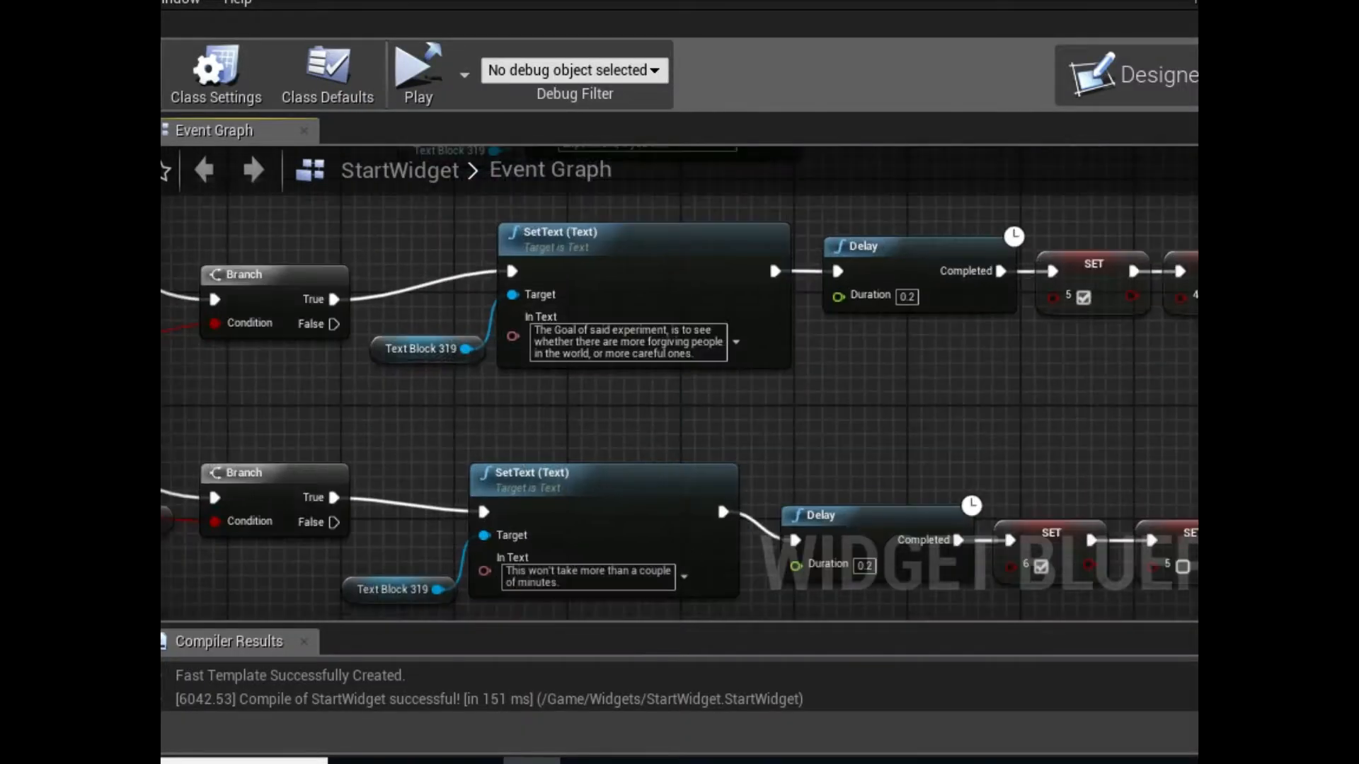
{"action": "scroll", "coordinate": [743, 372], "scroll_direction": "up", "scroll_amount": 3}
Place a new Branch below the value-5 one, condition fed by value 6, wired from the next sequence output.
{"action": "right_click", "coordinate": [637, 425]}
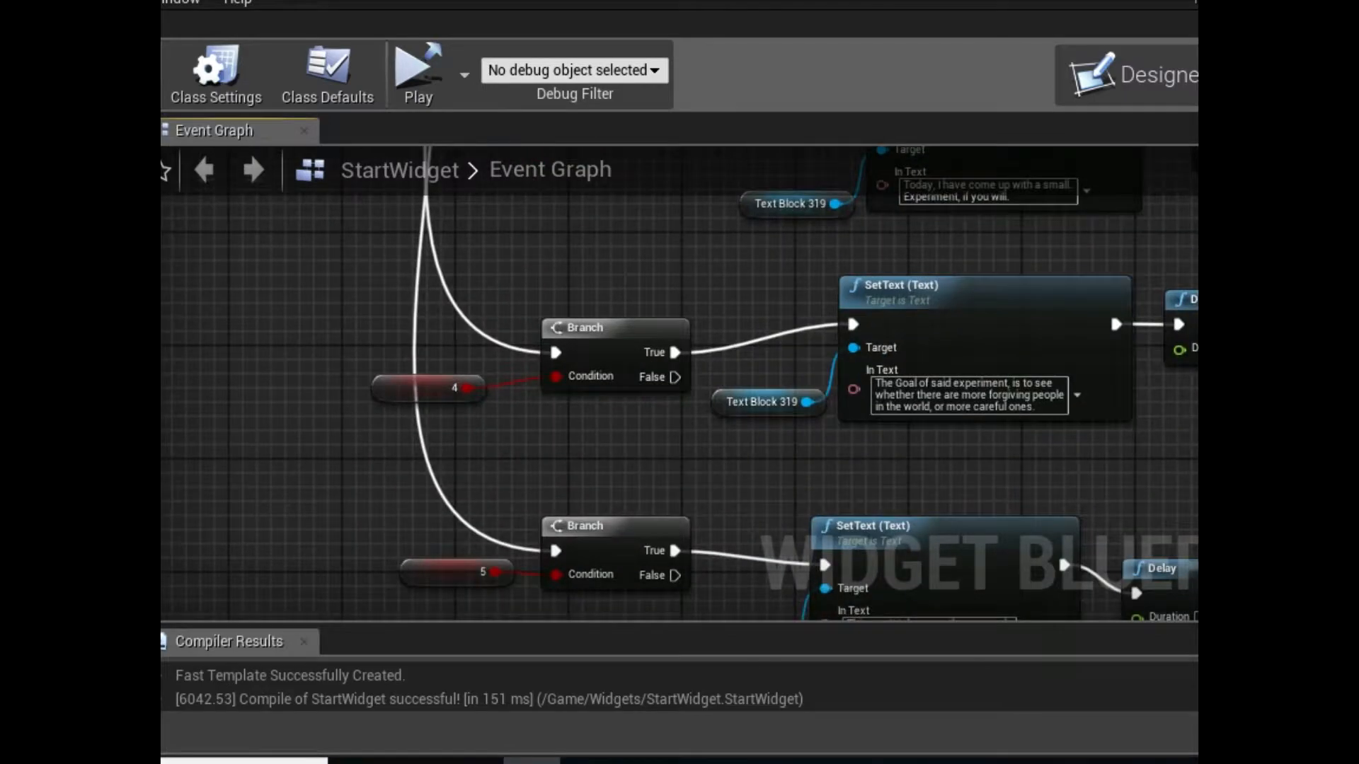
{"action": "left_click", "coordinate": [611, 531]}
{"action": "scroll", "coordinate": [680, 382], "scroll_direction": "down", "scroll_amount": 2}
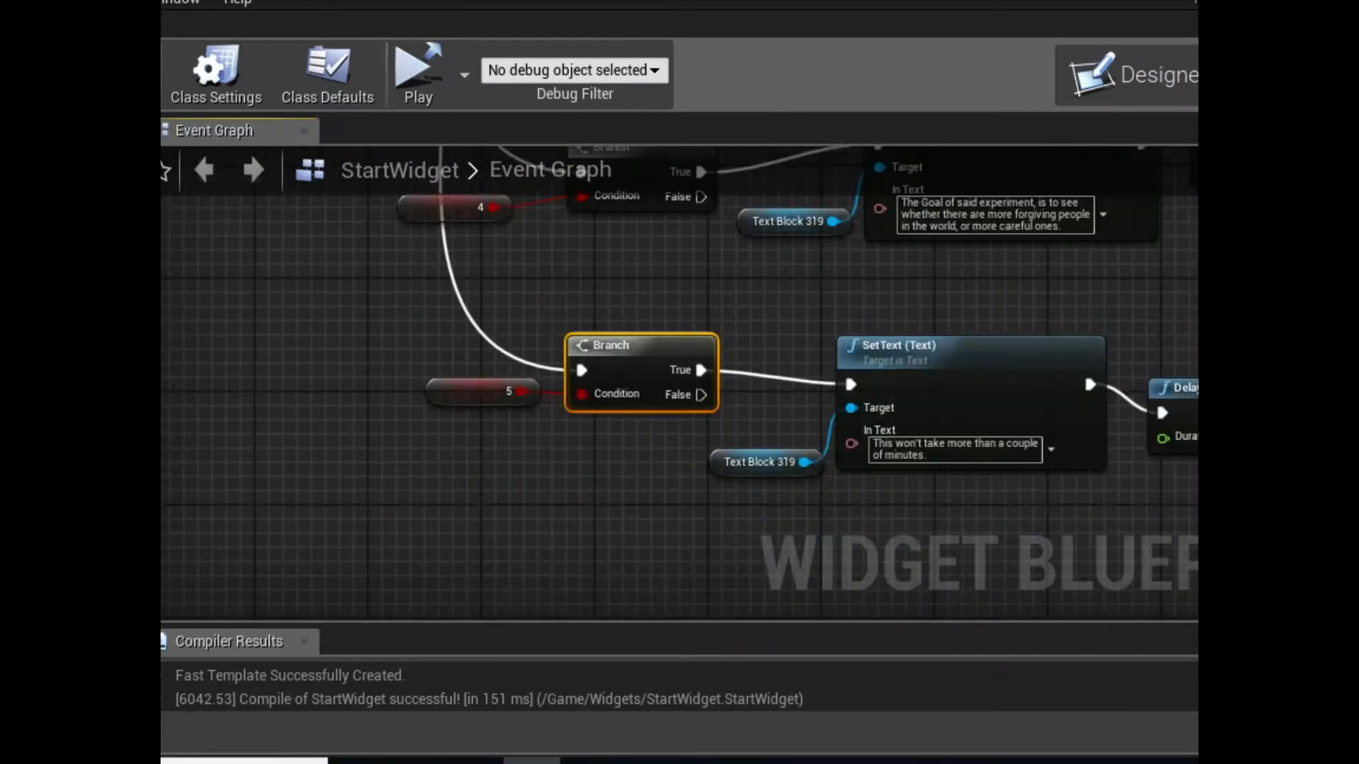
{"action": "scroll", "coordinate": [681, 383], "scroll_direction": "up", "scroll_amount": 2}
{"action": "scroll", "coordinate": [679, 382], "scroll_direction": "down", "scroll_amount": 5}
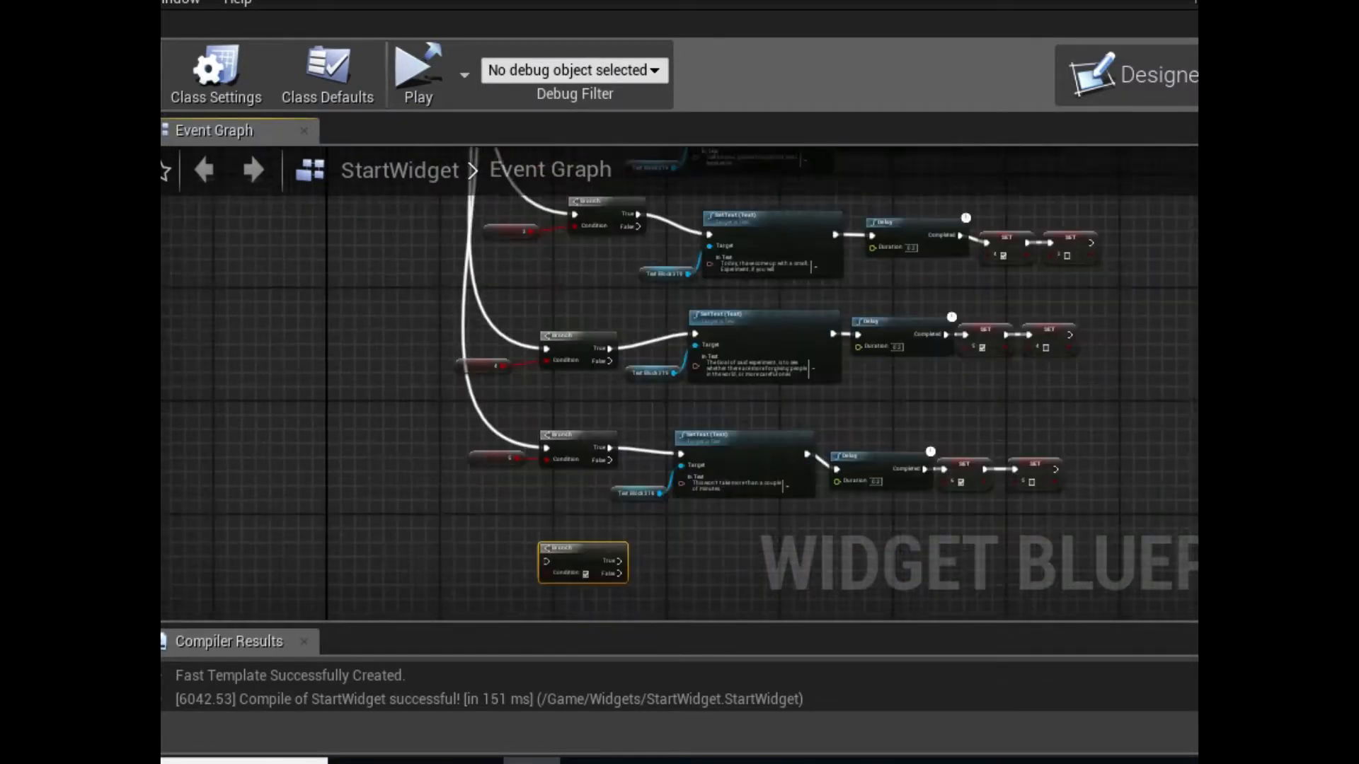
{"action": "scroll", "coordinate": [680, 382], "scroll_direction": "up", "scroll_amount": 5}
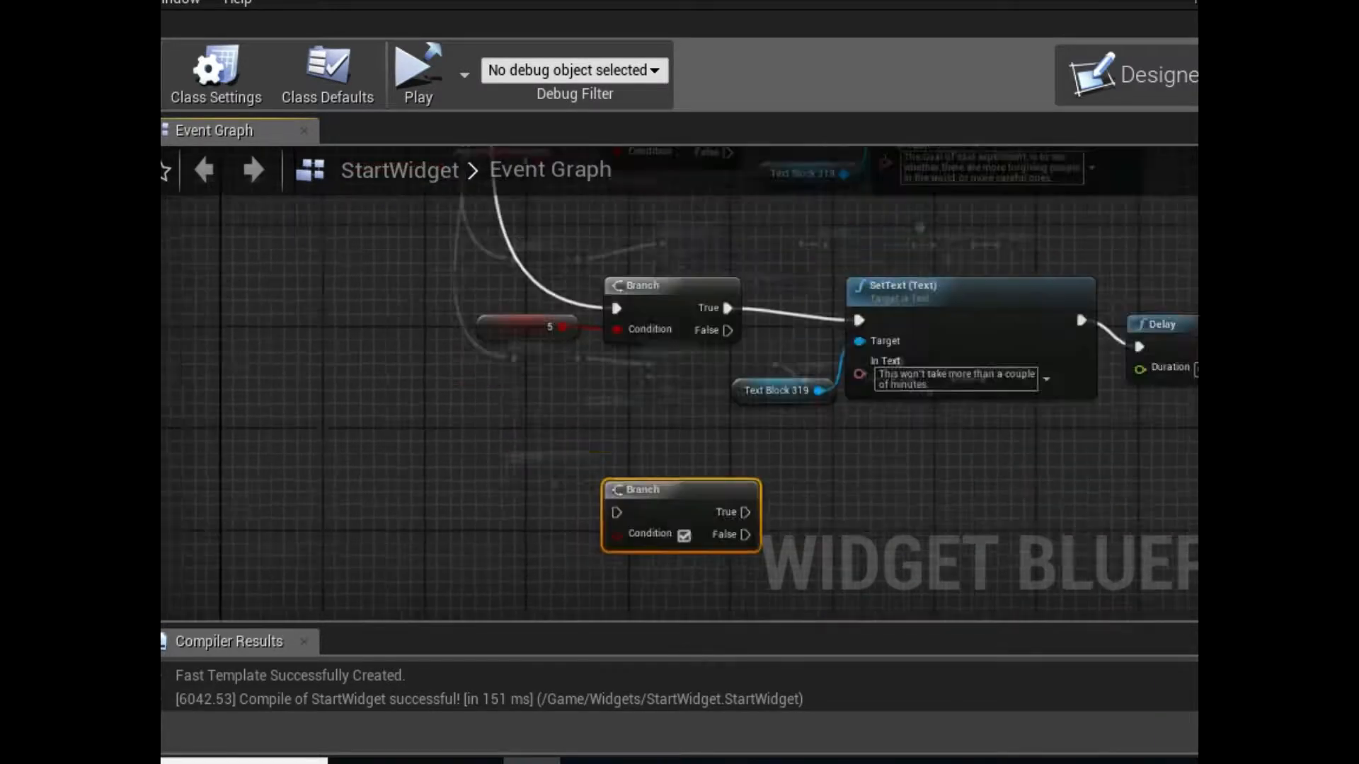
{"action": "left_click", "coordinate": [563, 318]}
{"action": "left_click_drag", "start_coordinate": [531, 403], "coordinate": [552, 395]}
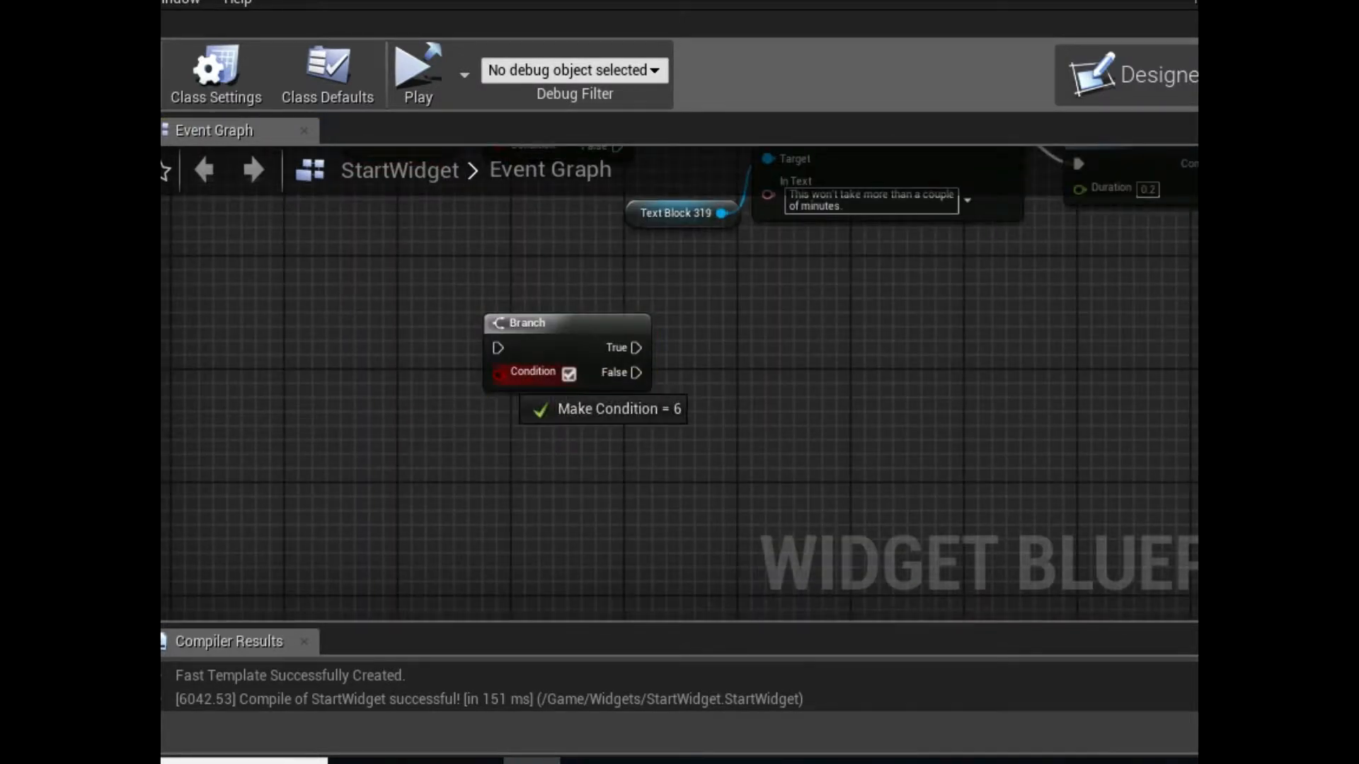
{"action": "scroll", "coordinate": [680, 382], "scroll_direction": "down", "scroll_amount": 4}
{"action": "scroll", "coordinate": [679, 382], "scroll_direction": "up", "scroll_amount": 3}
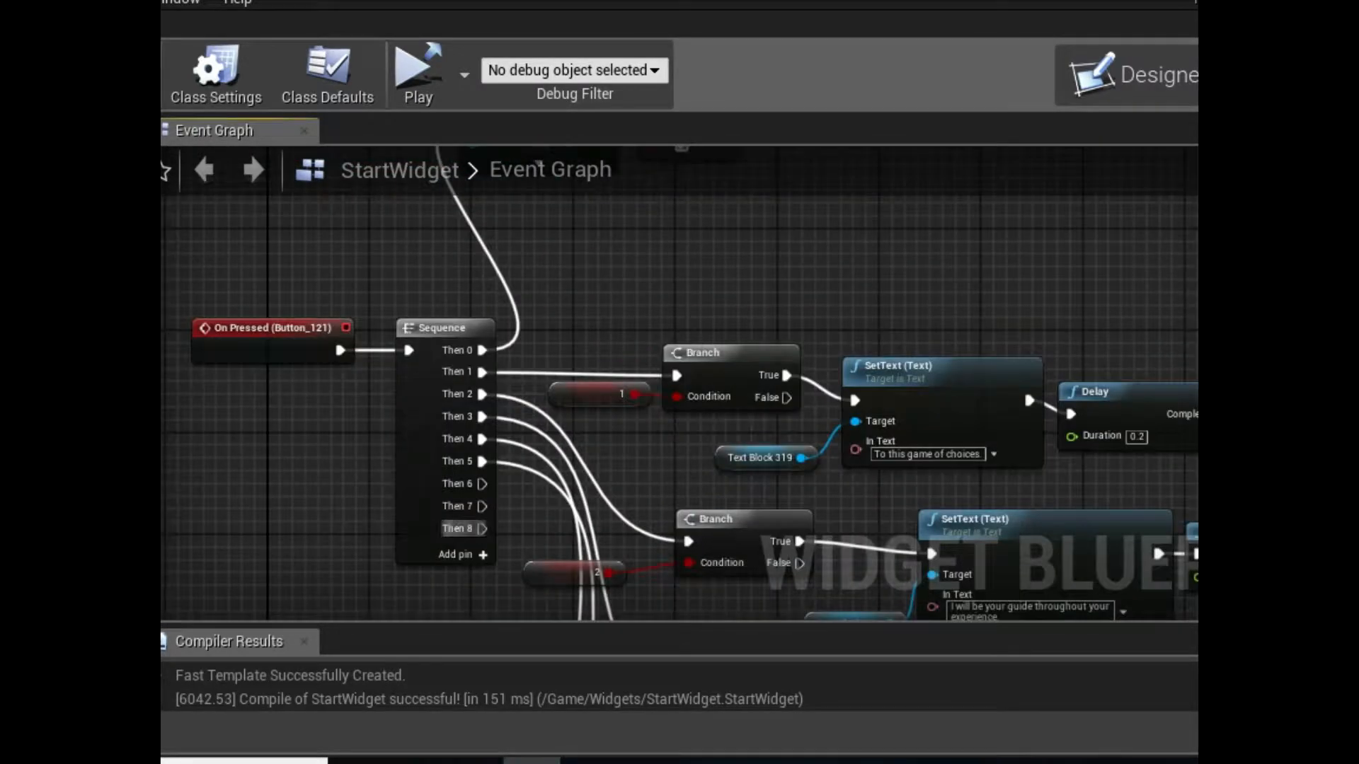
{"action": "scroll", "coordinate": [679, 382], "scroll_direction": "down", "scroll_amount": 4}
{"action": "left_click_drag", "start_coordinate": [483, 483], "coordinate": [582, 582]}
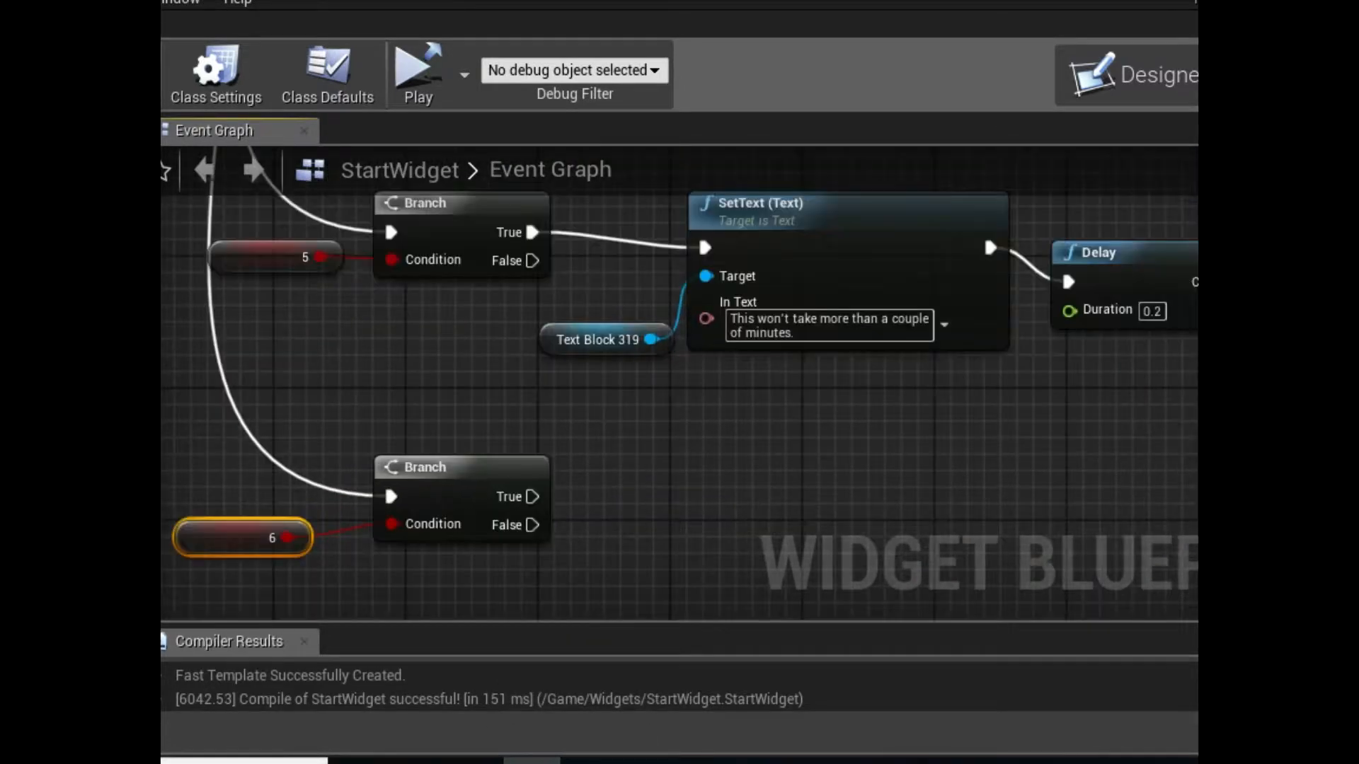
{"action": "scroll", "coordinate": [680, 382], "scroll_direction": "up", "scroll_amount": 2}
{"action": "left_click_drag", "start_coordinate": [574, 404], "coordinate": [764, 297]}
Duplicate SetText with Text Block 319 onto the Branch's True output, reading "Lets begin, shall we?".
{"action": "right_click", "coordinate": [586, 456]}
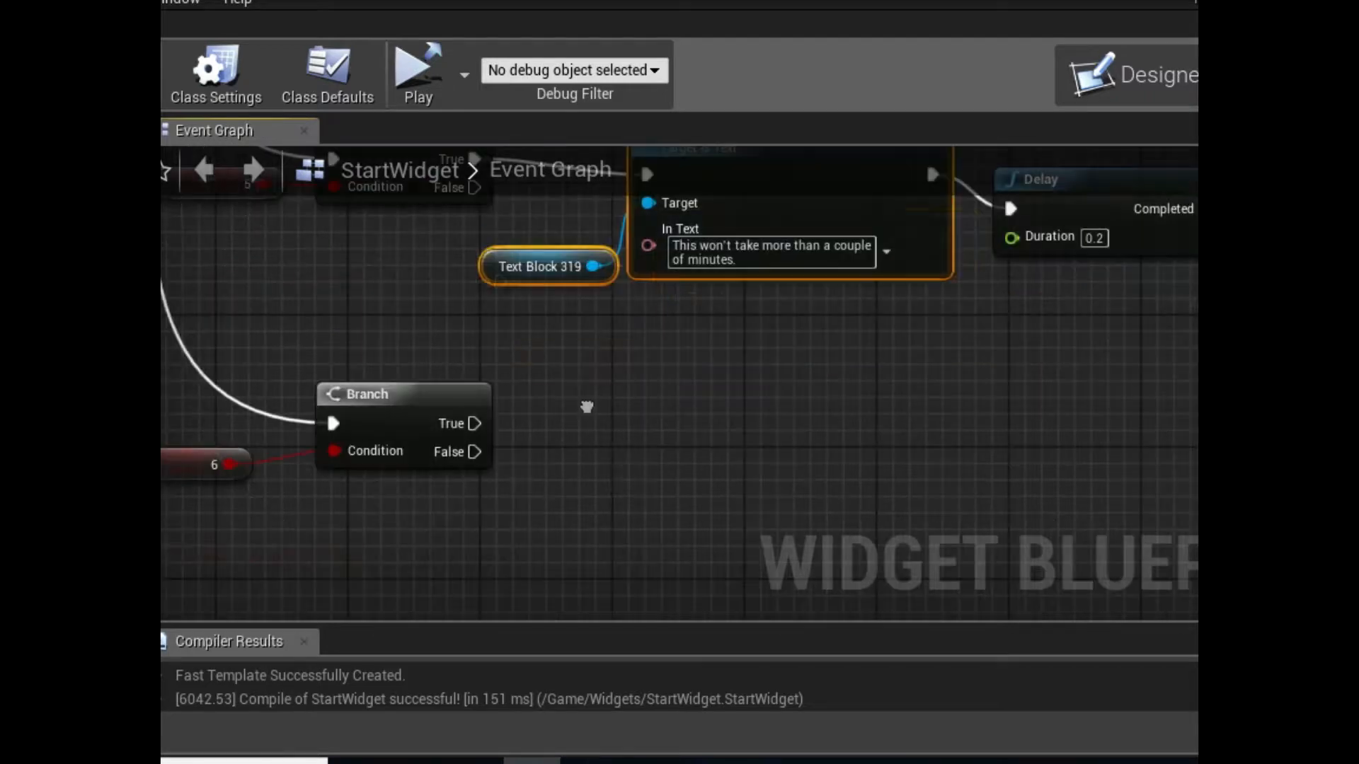
{"action": "key", "text": "ctrl+v"}
{"action": "left_click_drag", "start_coordinate": [475, 424], "coordinate": [696, 521]}
{"action": "left_click_drag", "start_coordinate": [838, 479], "coordinate": [820, 379]}
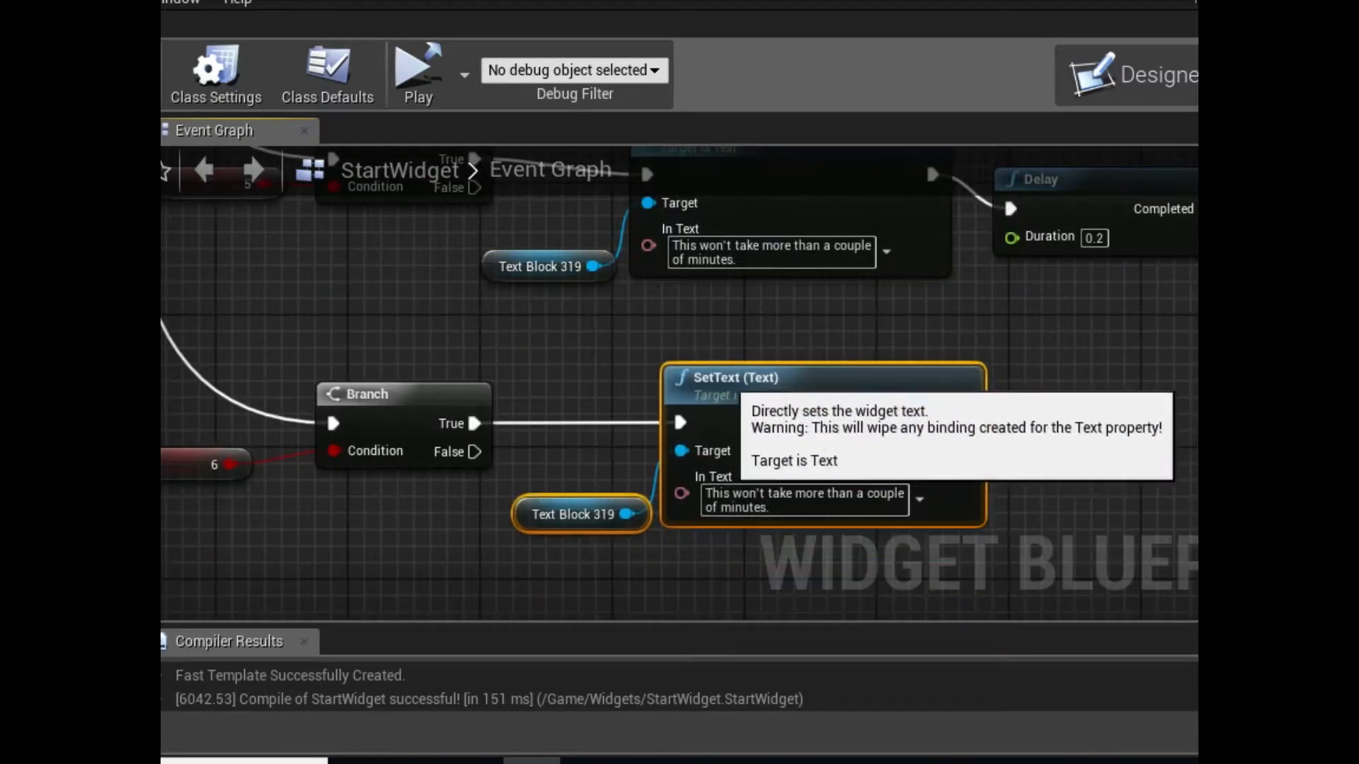
{"action": "left_click", "coordinate": [806, 500]}
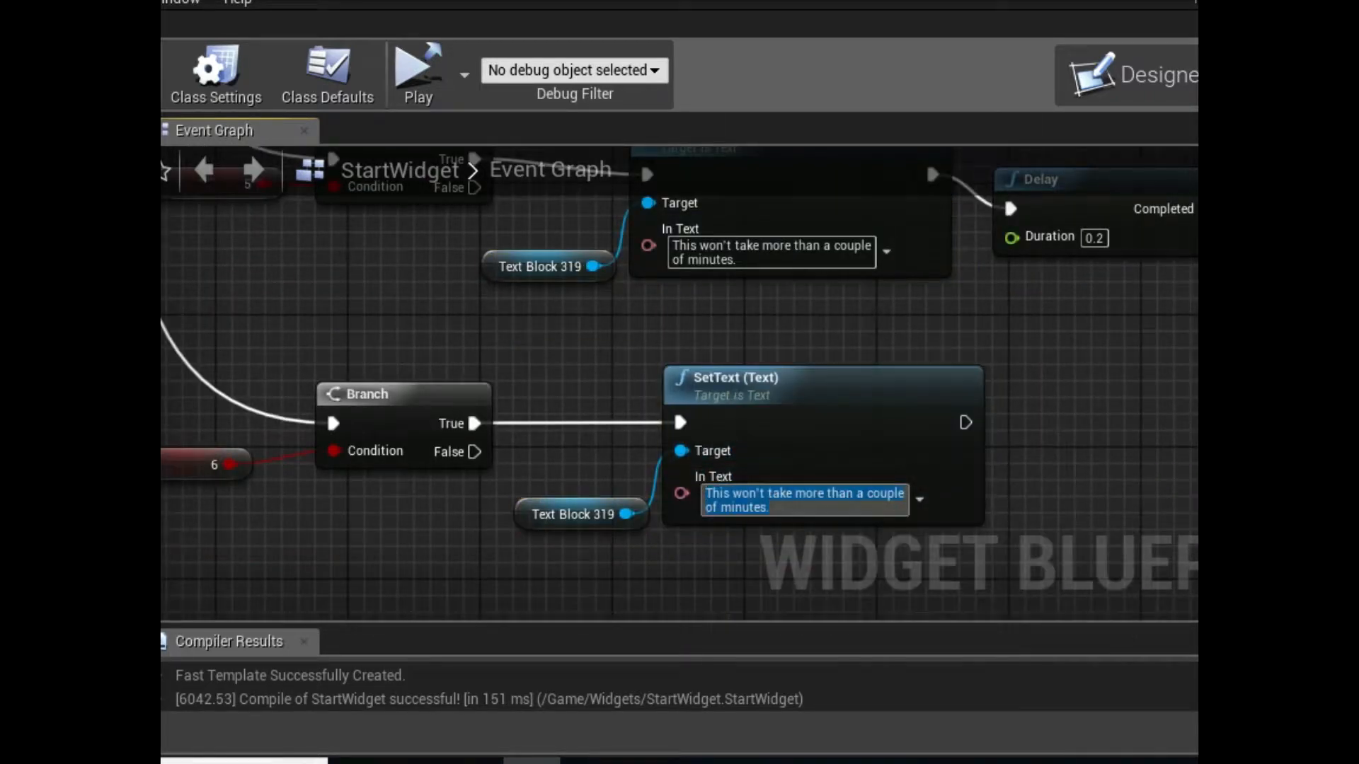
{"action": "type", "text": "Lets begin"}
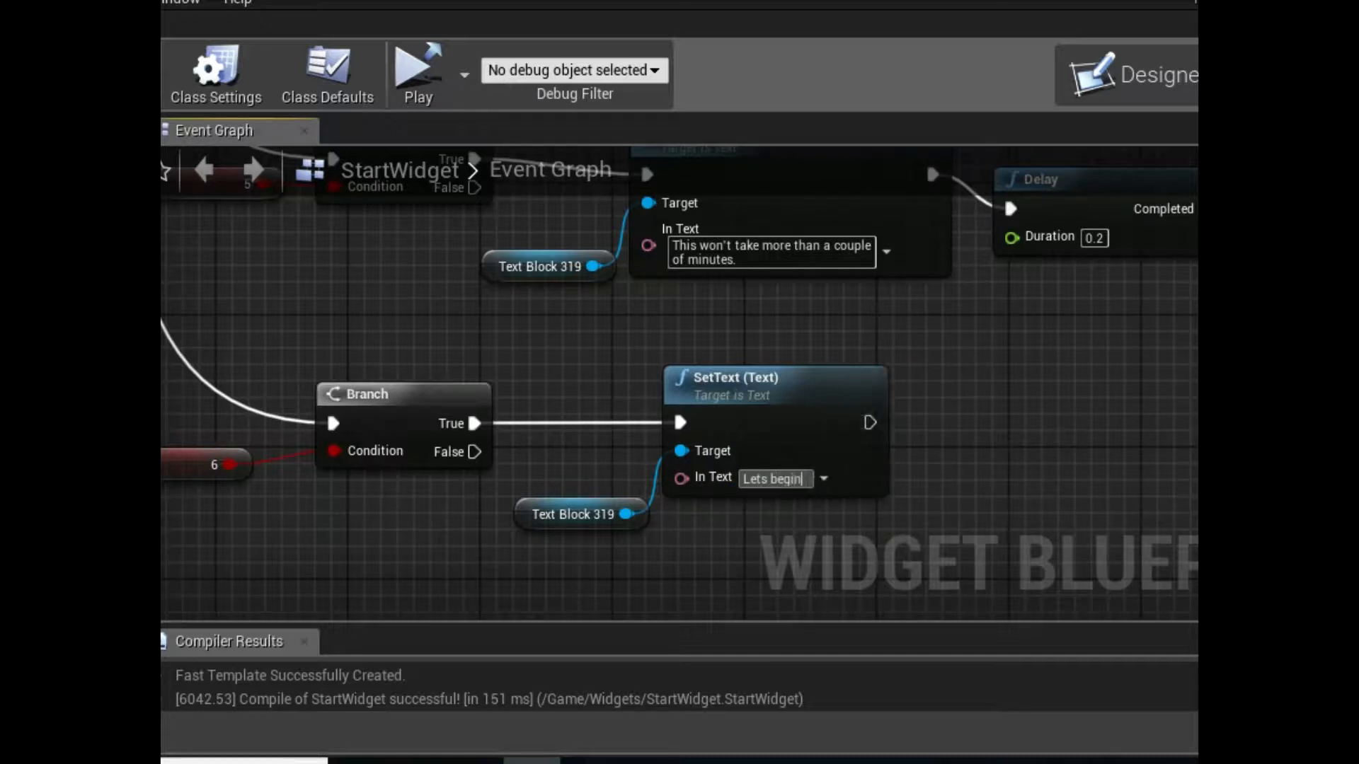
{"action": "type", "text": ", shall we"}
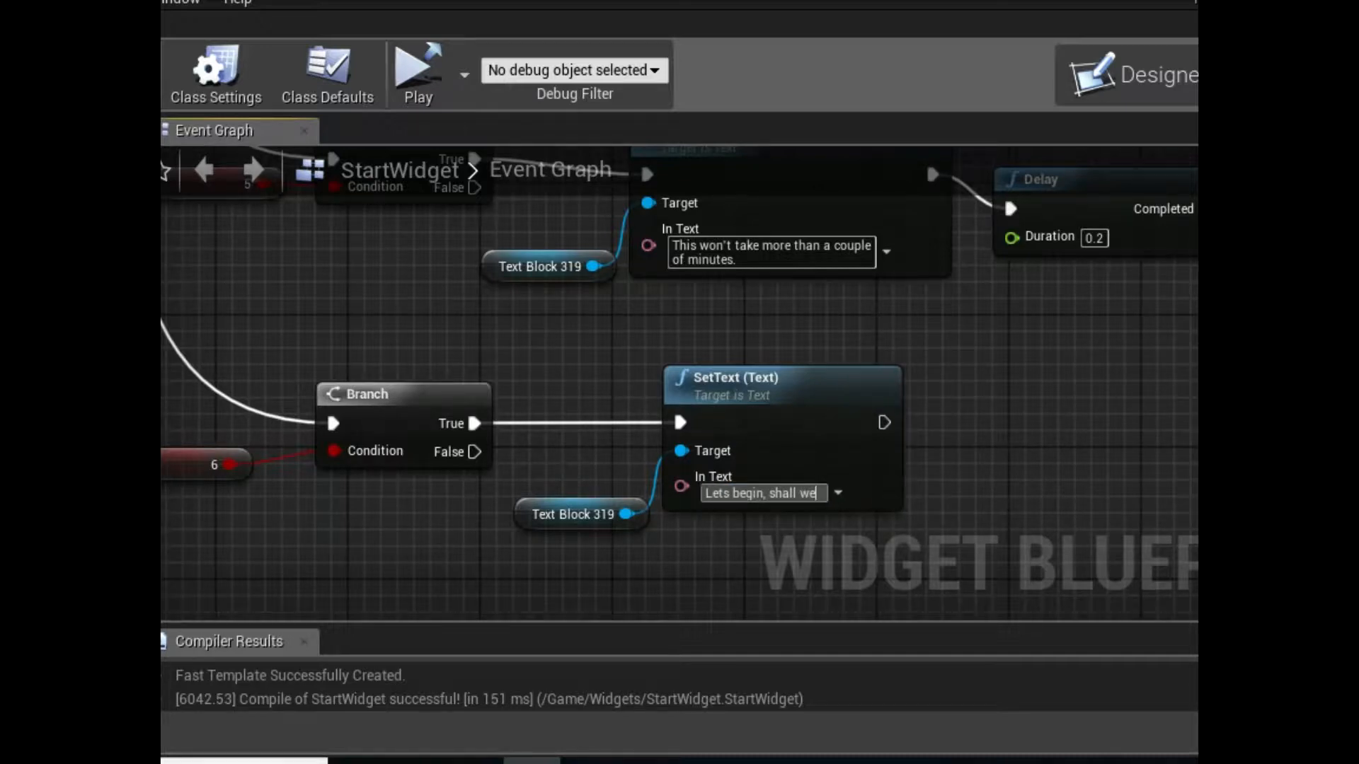
{"action": "type", "text": "?"}
{"action": "key", "text": "Return"}
Duplicate the Delay 0.2 and SET nodes after the new SetText to clear flag 6.
{"action": "right_click", "coordinate": [956, 425]}
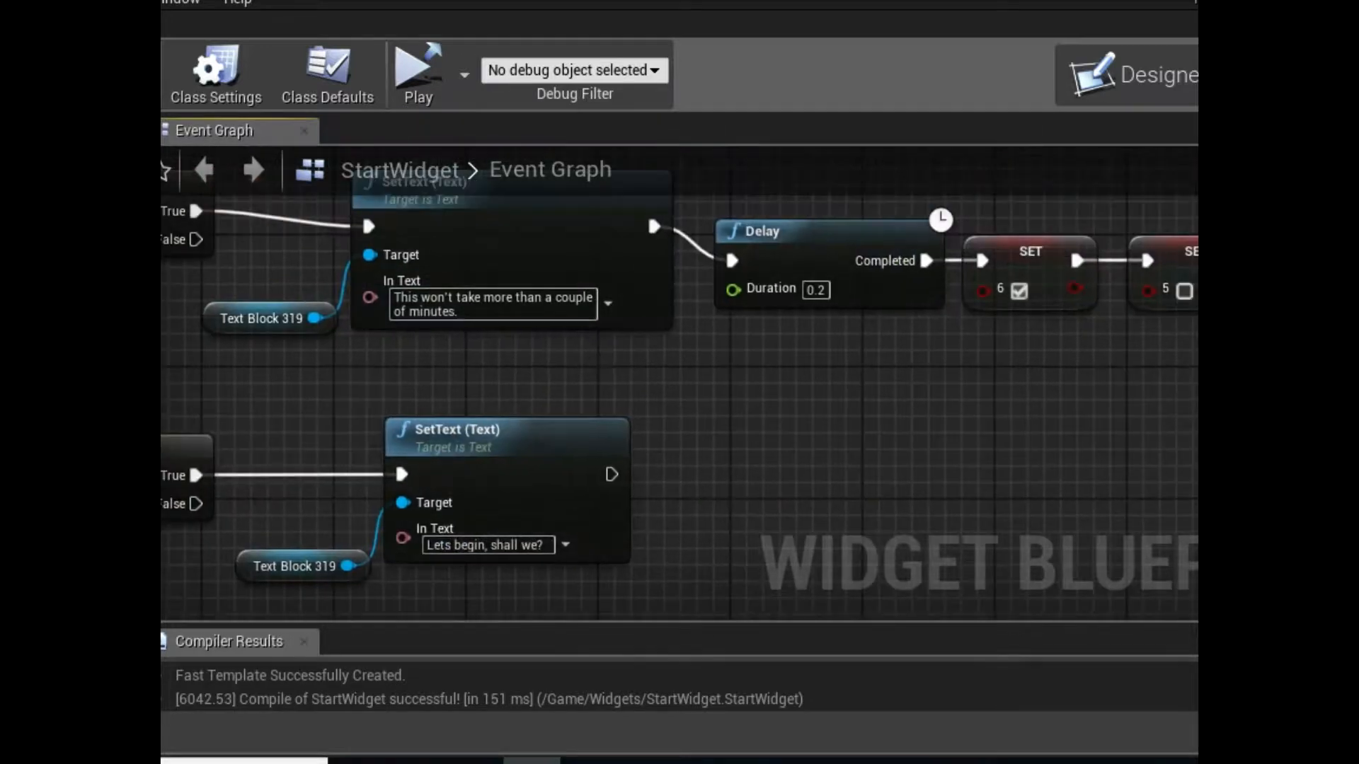
{"action": "mouse_move", "coordinate": [598, 436]}
{"action": "left_mouse_down"}
{"action": "mouse_move", "coordinate": [748, 281]}
{"action": "mouse_move", "coordinate": [850, 361]}
{"action": "left_mouse_up"}
{"action": "key", "text": "ctrl+w"}
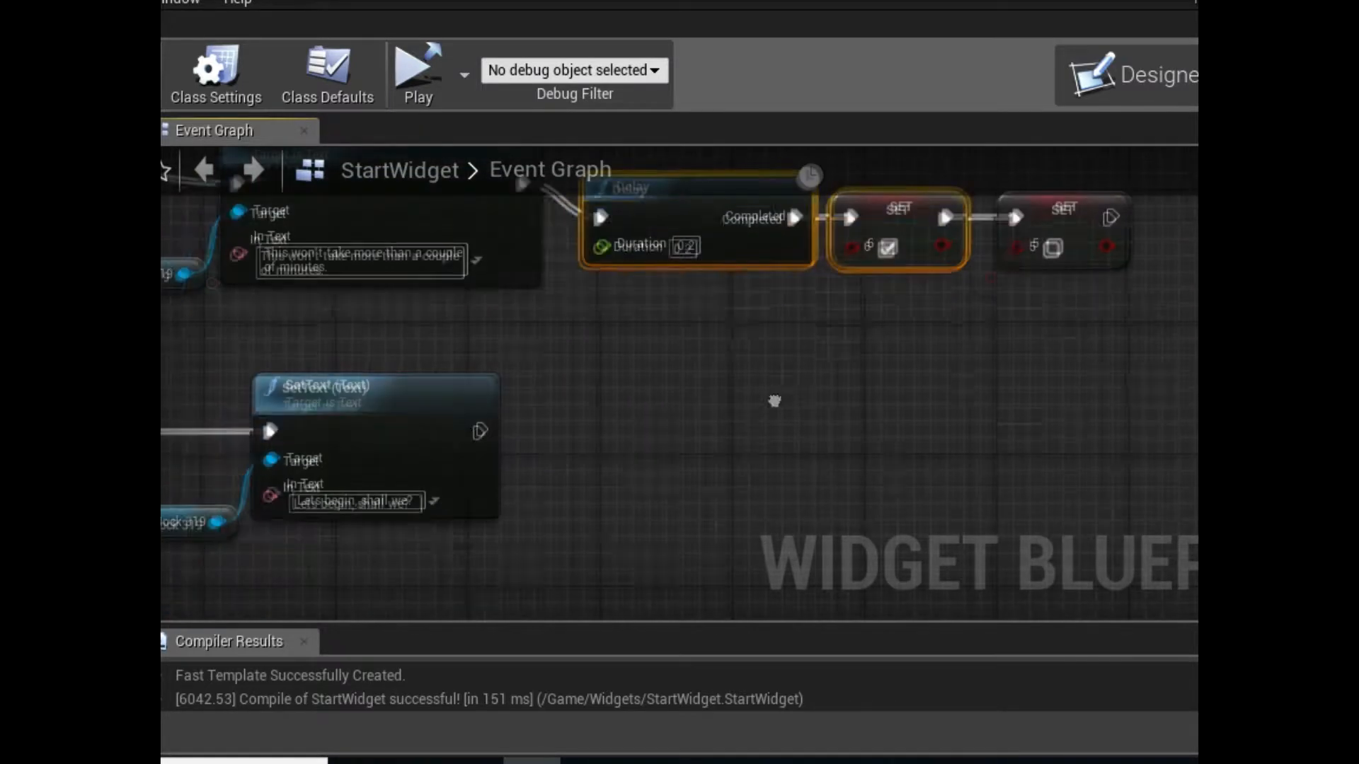
{"action": "right_click", "coordinate": [743, 478]}
{"action": "left_click_drag", "start_coordinate": [475, 429], "coordinate": [552, 463]}
{"action": "left_click_drag", "start_coordinate": [637, 441], "coordinate": [637, 424]}
{"action": "left_click", "coordinate": [467, 411]}
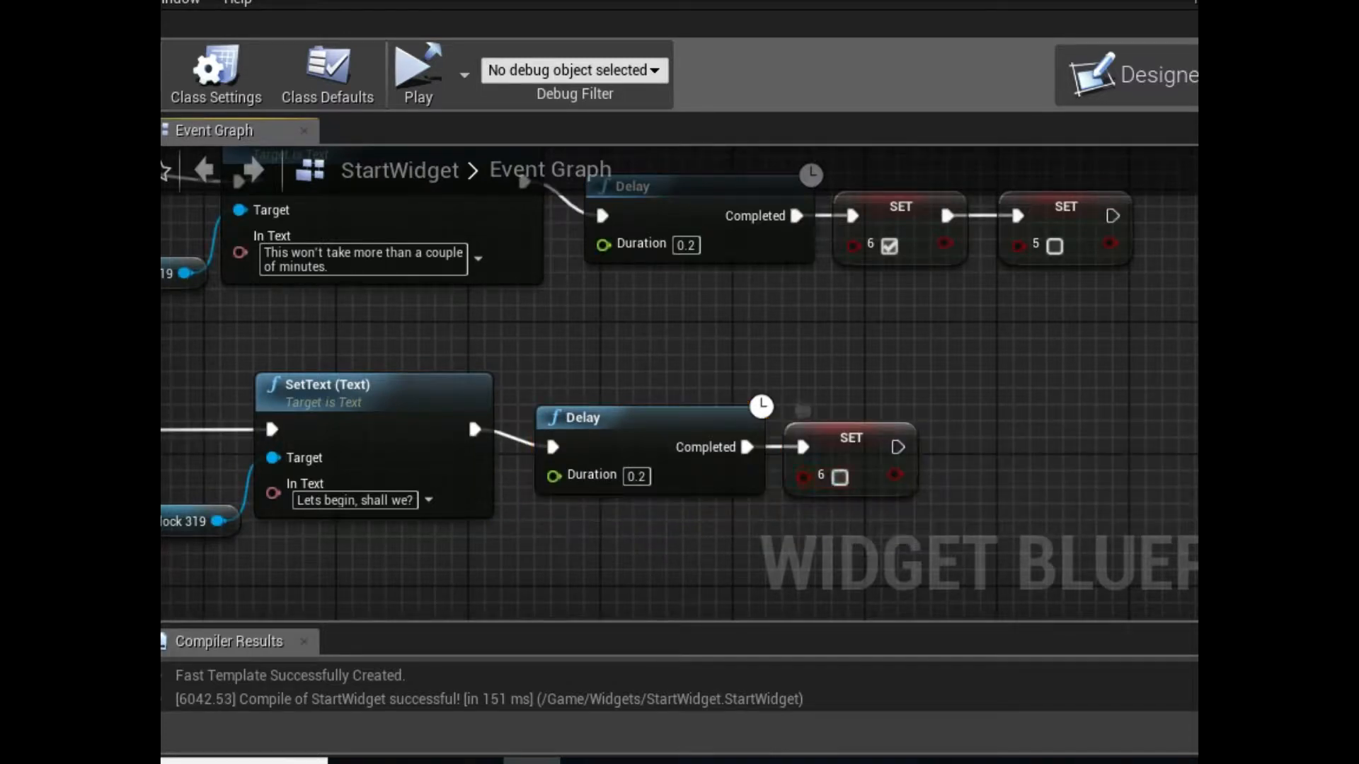
{"action": "left_click_drag", "start_coordinate": [467, 411], "coordinate": [692, 415]}
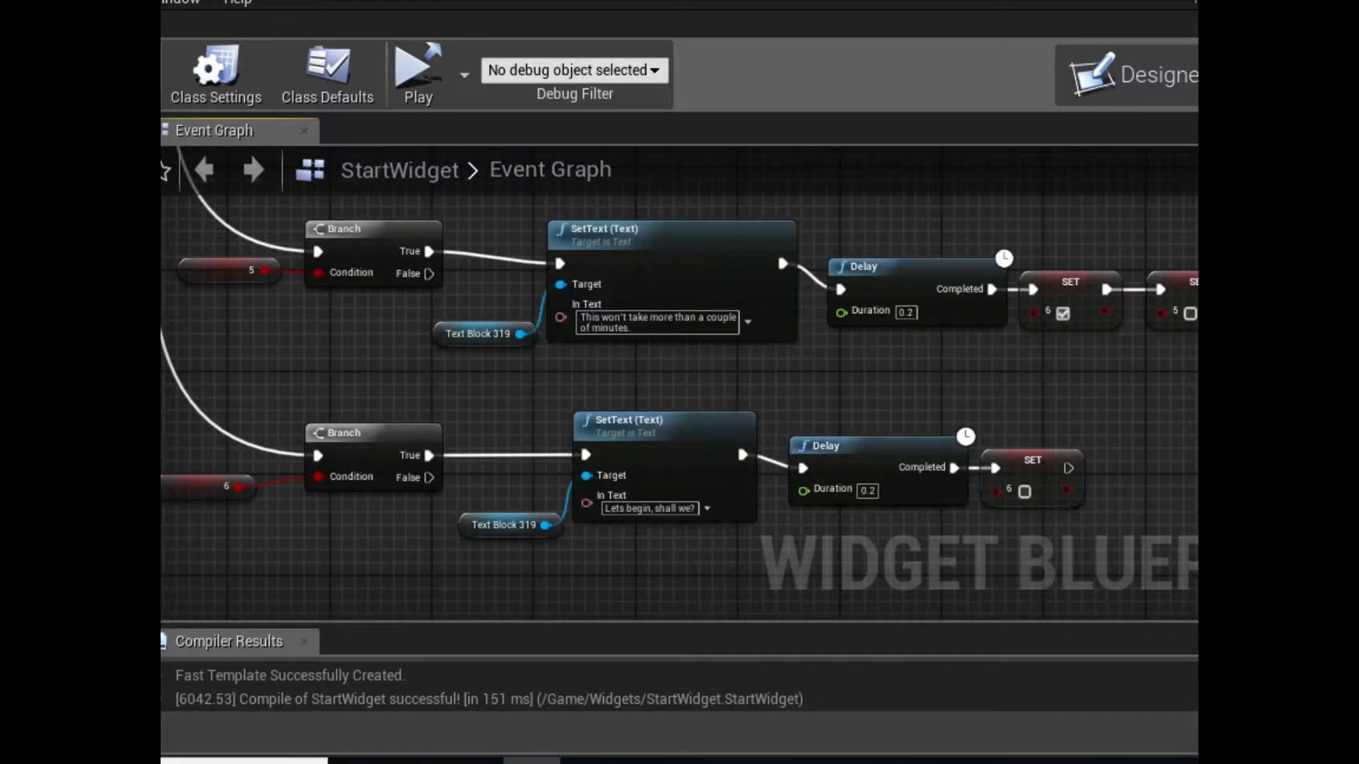
{"action": "left_click_drag", "start_coordinate": [777, 250], "coordinate": [494, 228]}
{"action": "scroll", "coordinate": [494, 229], "scroll_direction": "up", "scroll_amount": 3}
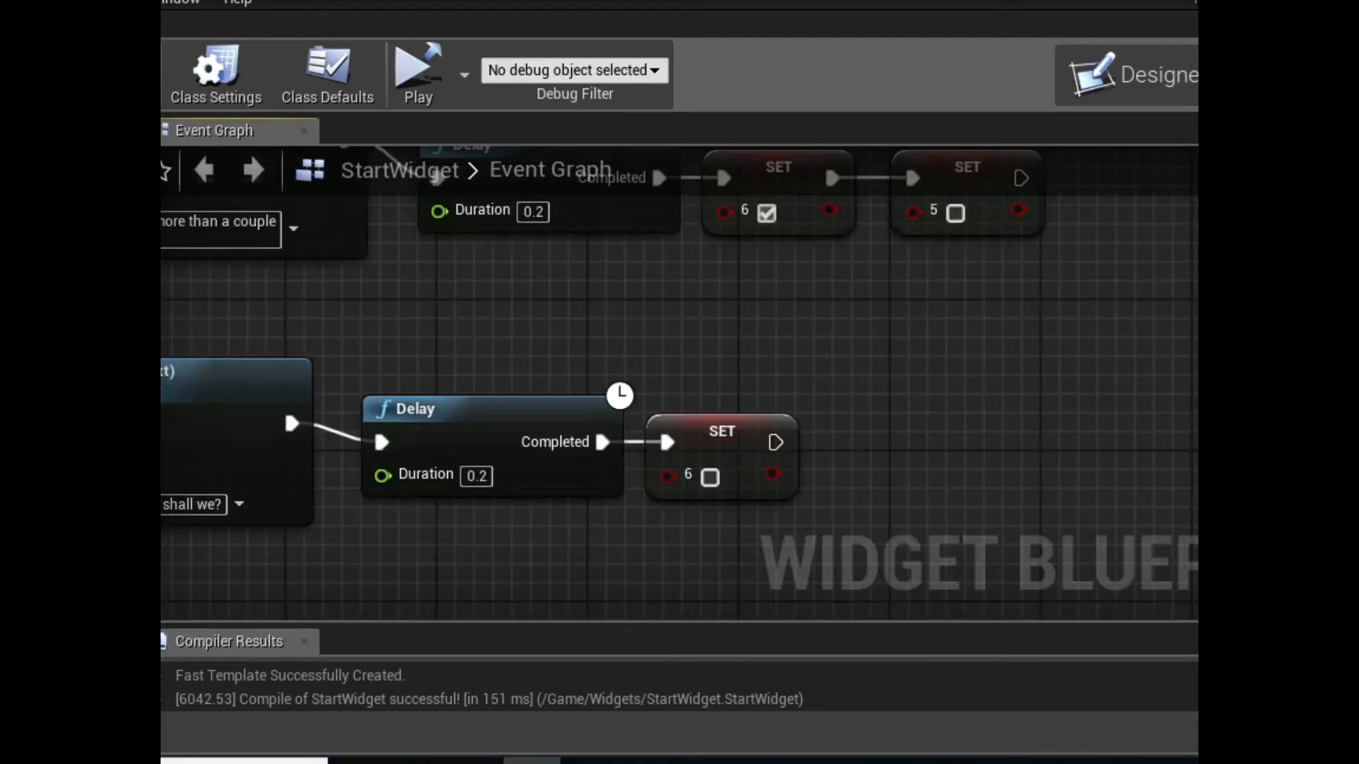
Chain a Delay after the last SET node with its duration set to 1.0.
{"action": "left_click_drag", "start_coordinate": [640, 442], "coordinate": [865, 443]}
{"action": "type", "text": "delay"}
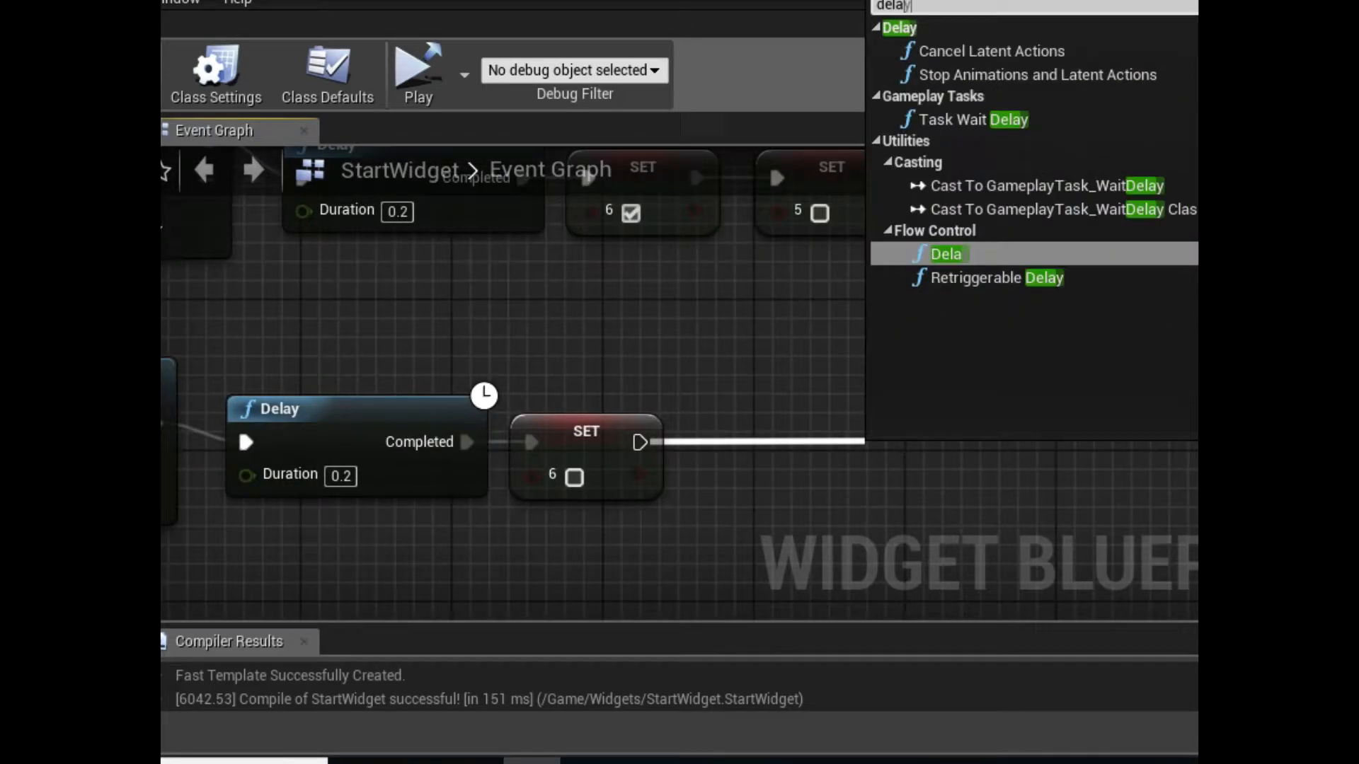
{"action": "key", "text": "Return"}
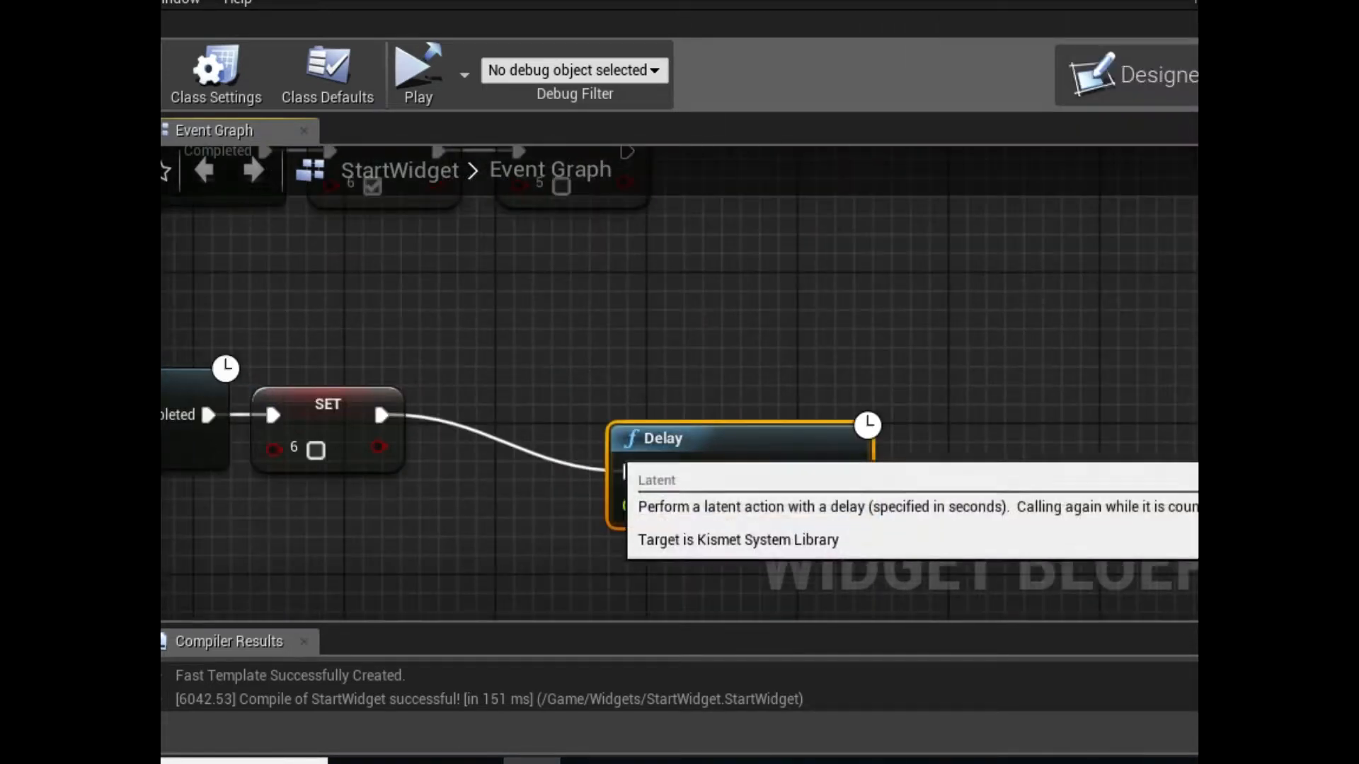
{"action": "left_click_drag", "start_coordinate": [775, 449], "coordinate": [531, 382]}
{"action": "double_click", "coordinate": [591, 447]}
{"action": "type", "text": "0.7"}
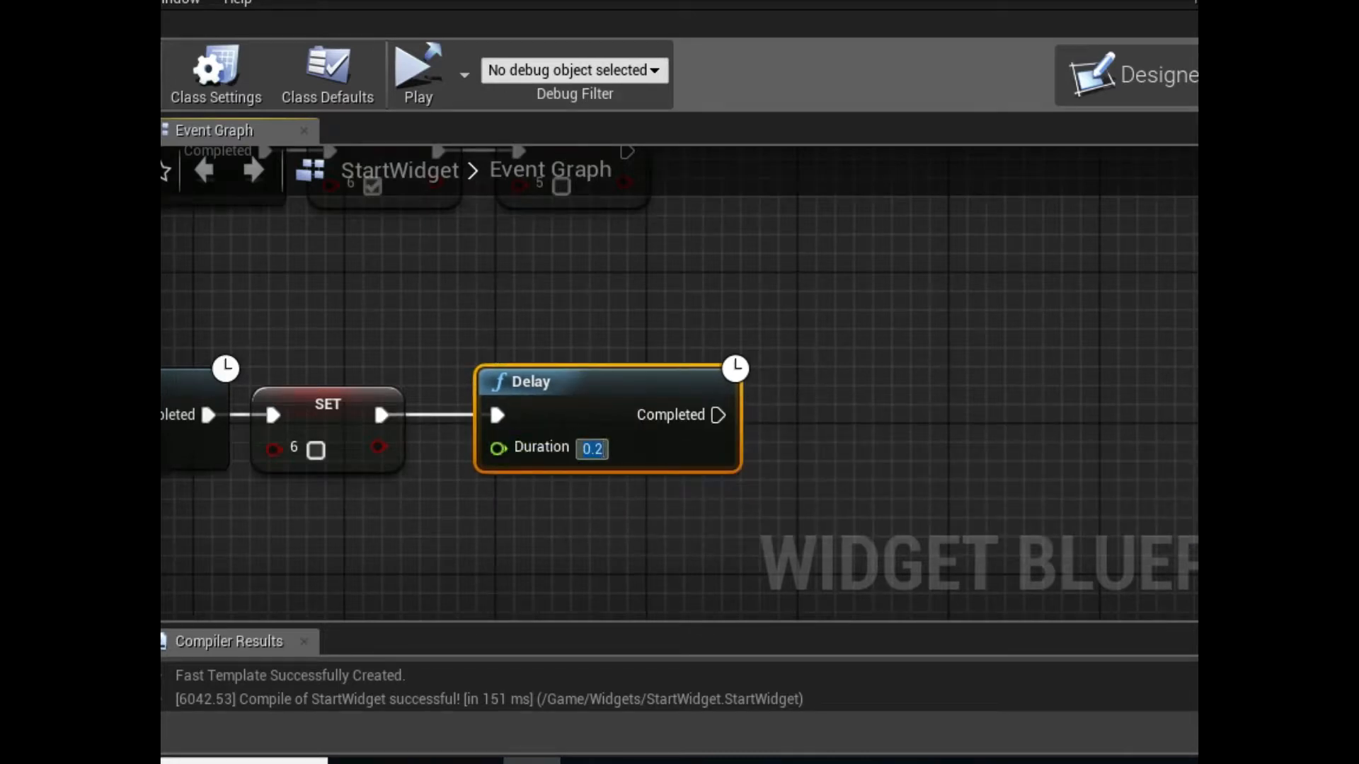
{"action": "key", "text": "Return"}
{"action": "type", "text": "1.0"}
{"action": "key", "text": "Return"}
Wrap the new Delay in a comment titled (For changing levels).
{"action": "left_click_drag", "start_coordinate": [547, 285], "coordinate": [670, 465]}
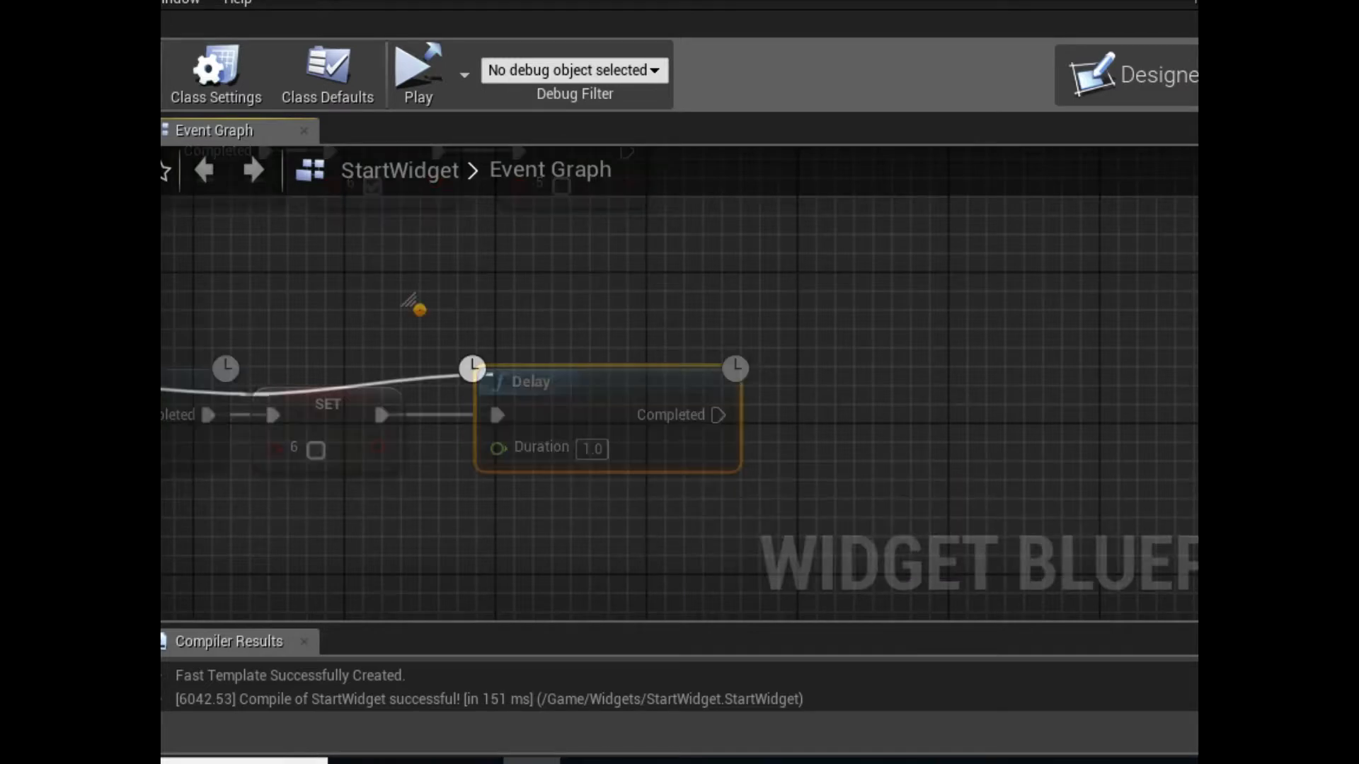
{"action": "key", "text": "c"}
{"action": "type", "text": "(F"}
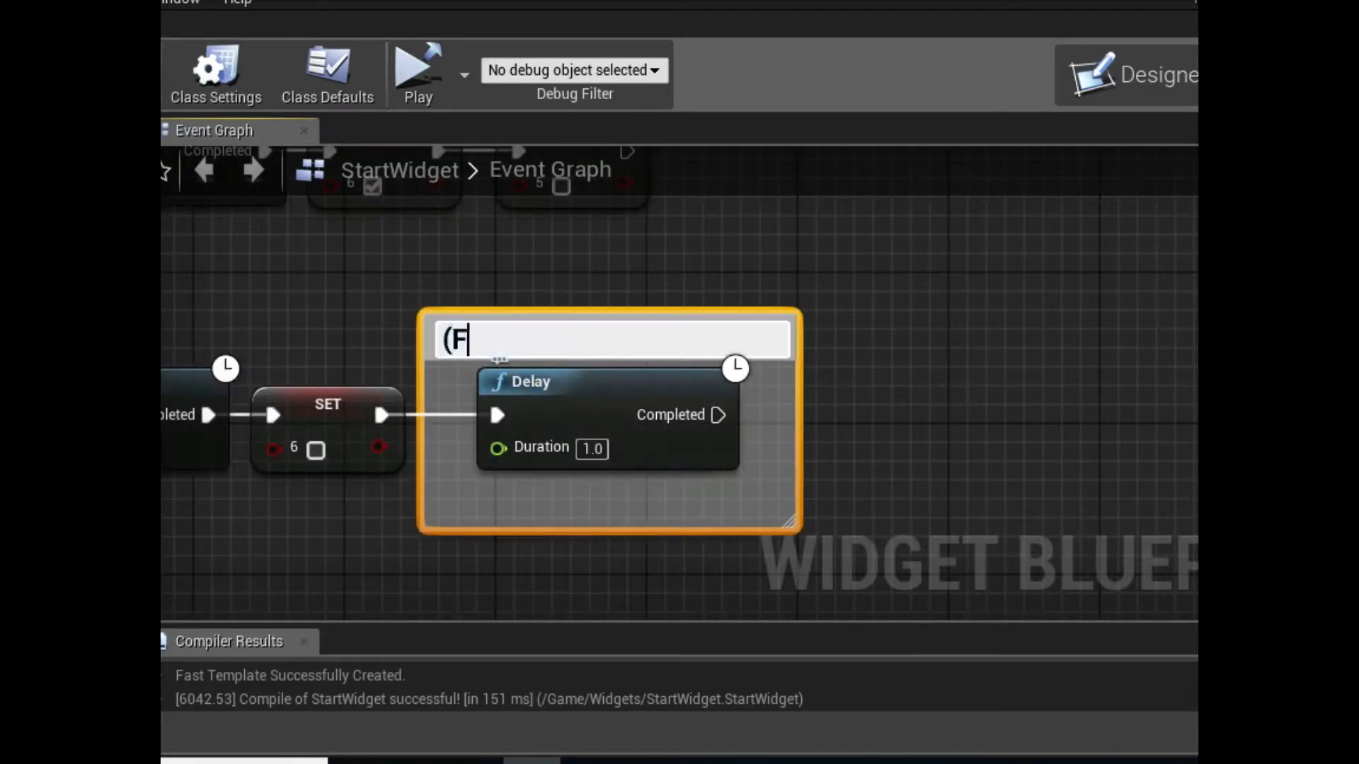
{"action": "type", "text": "or changing lev"}
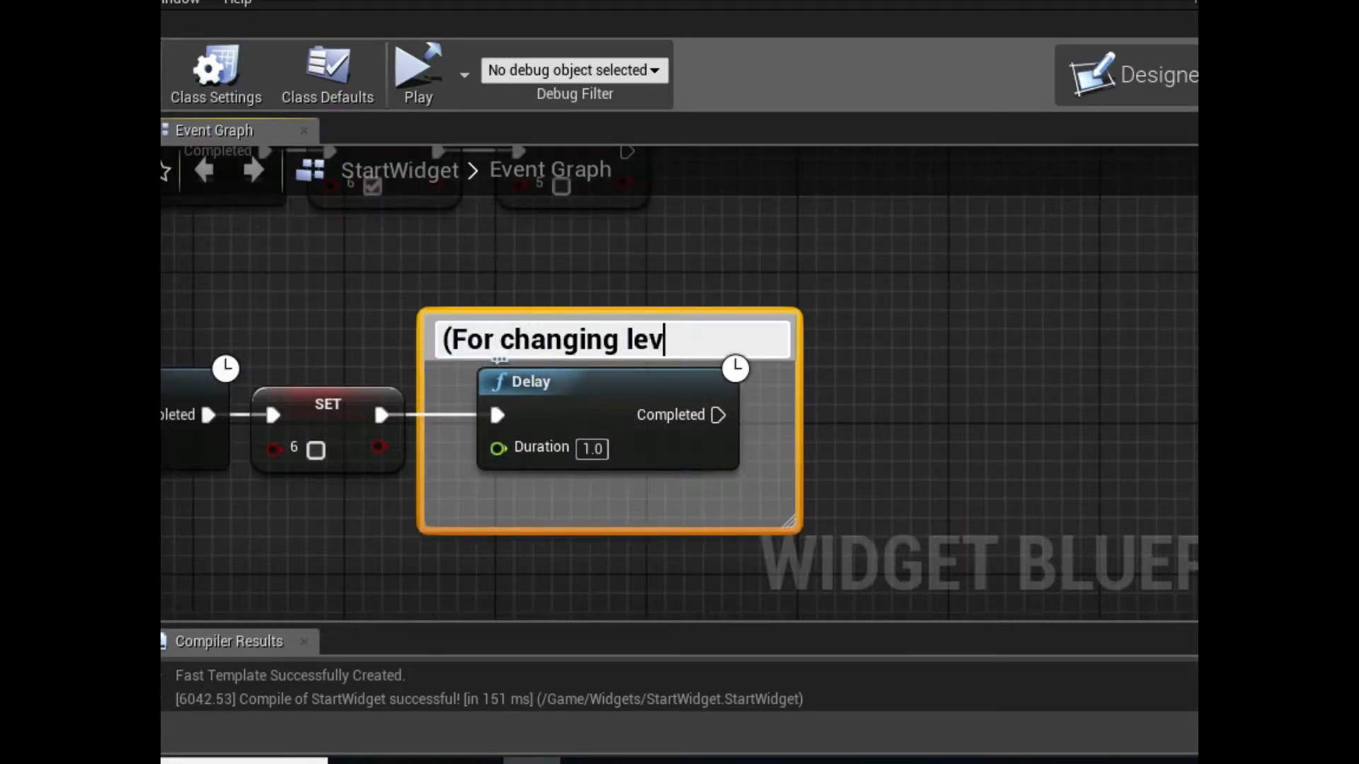
{"action": "type", "text": "els)"}
{"action": "key", "text": "Return"}
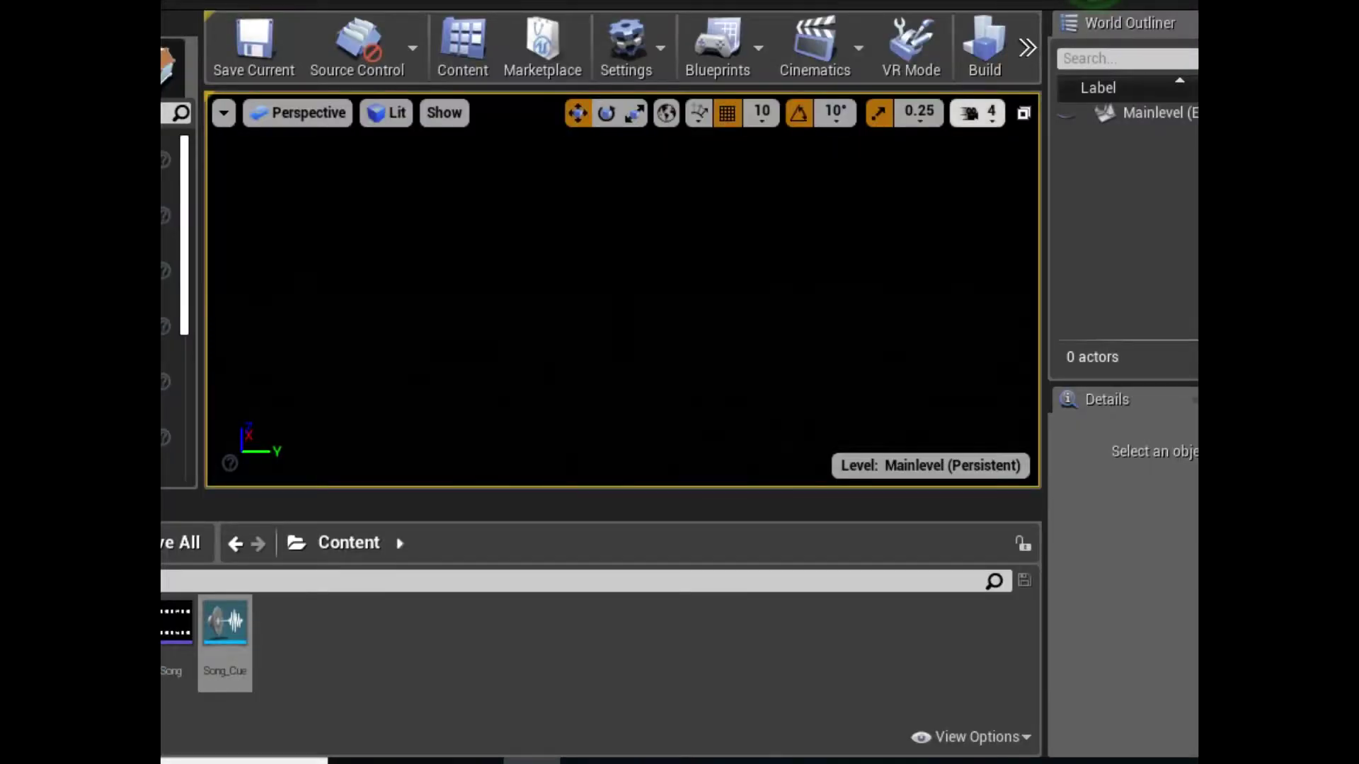
Set the Active Play Mode to Selected Viewport from the toolbar overflow.
{"action": "left_click", "coordinate": [1027, 48]}
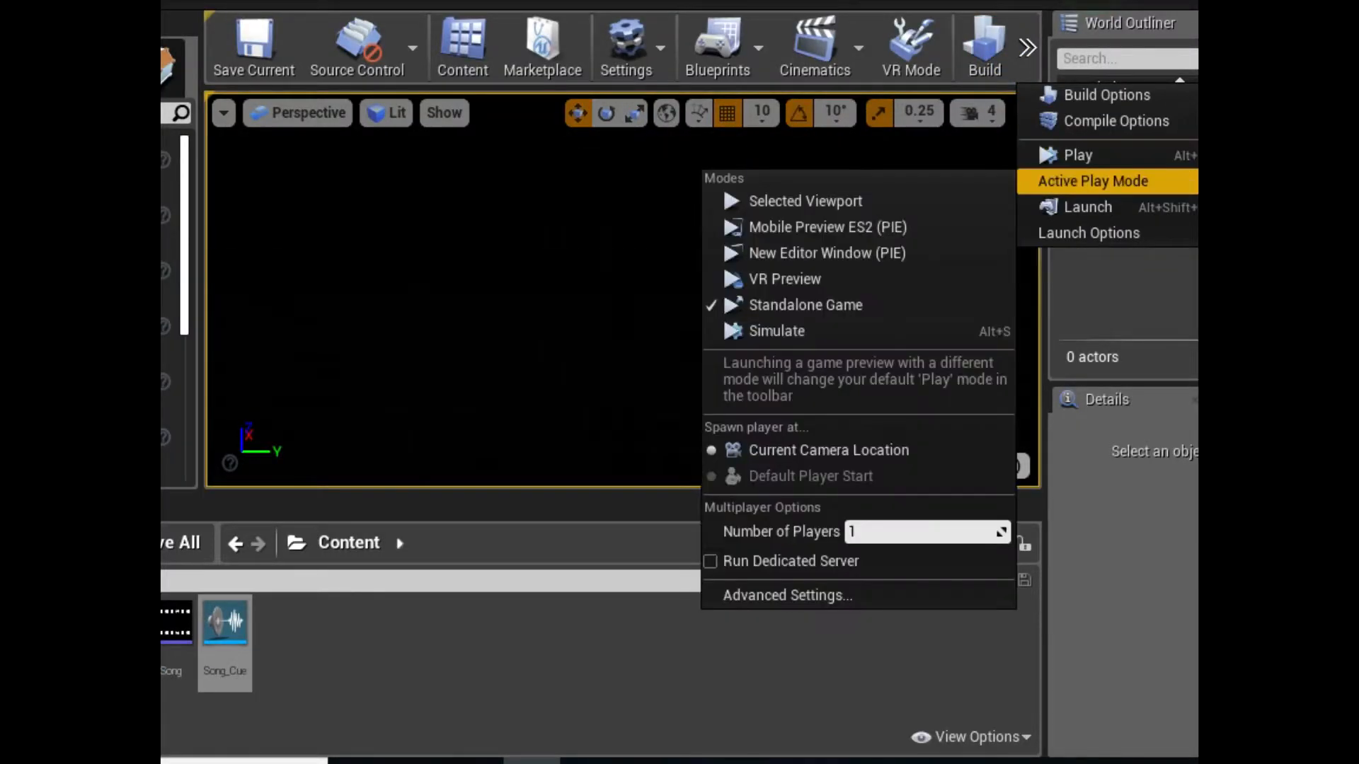
{"action": "left_click", "coordinate": [806, 201]}
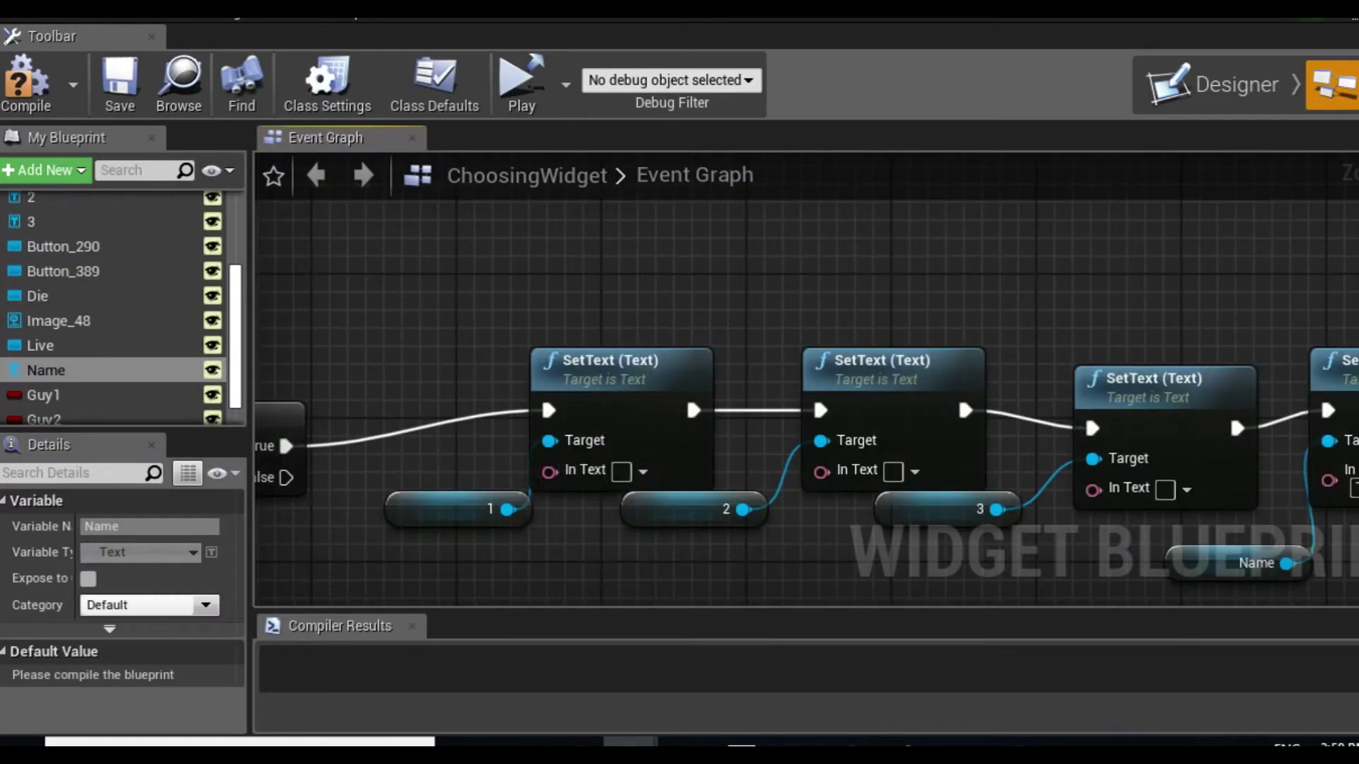
Enter the first two character-trait strings into the ChoosingWidget SetText In Text fields.
{"action": "left_click", "coordinate": [620, 470]}
{"action": "type", "text": "Doesn't like cats"}
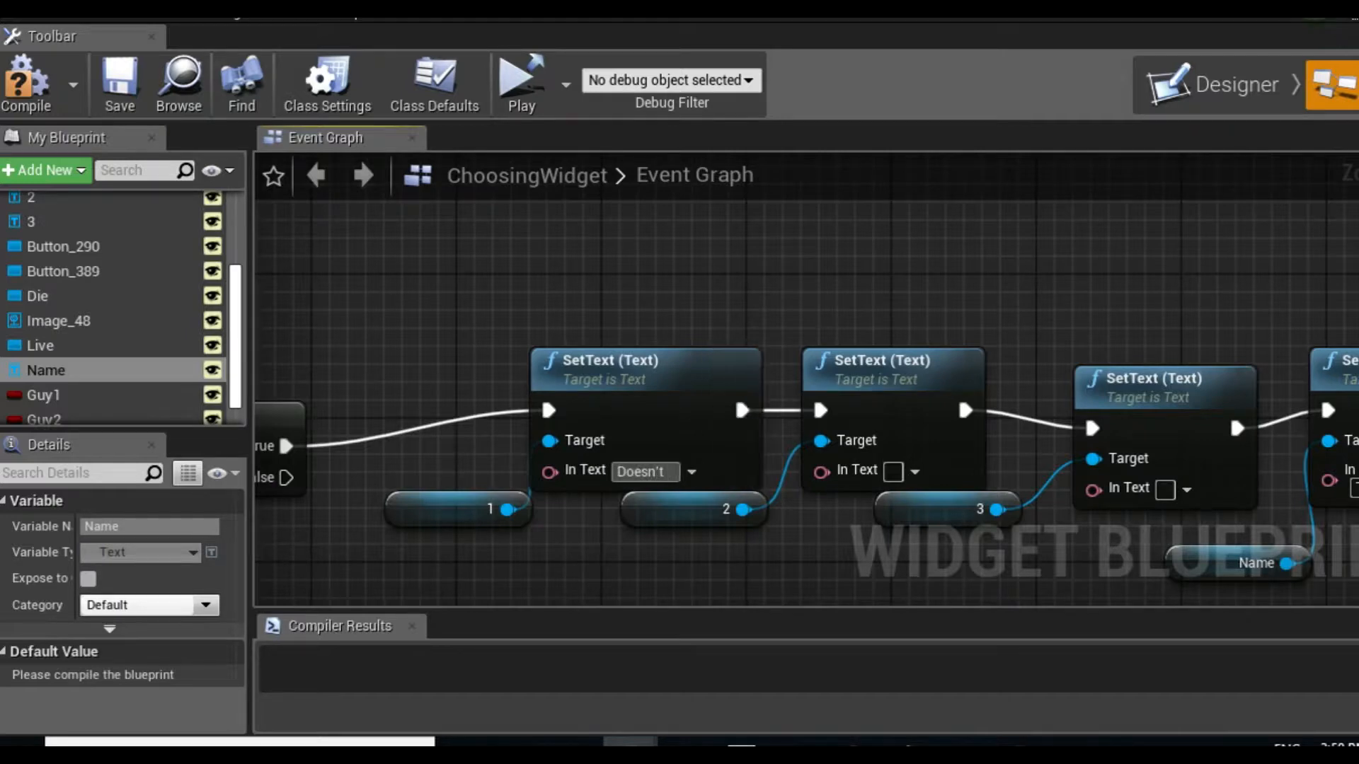
{"action": "left_click", "coordinate": [894, 470]}
{"action": "type", "text": "Is a huge gamer"}
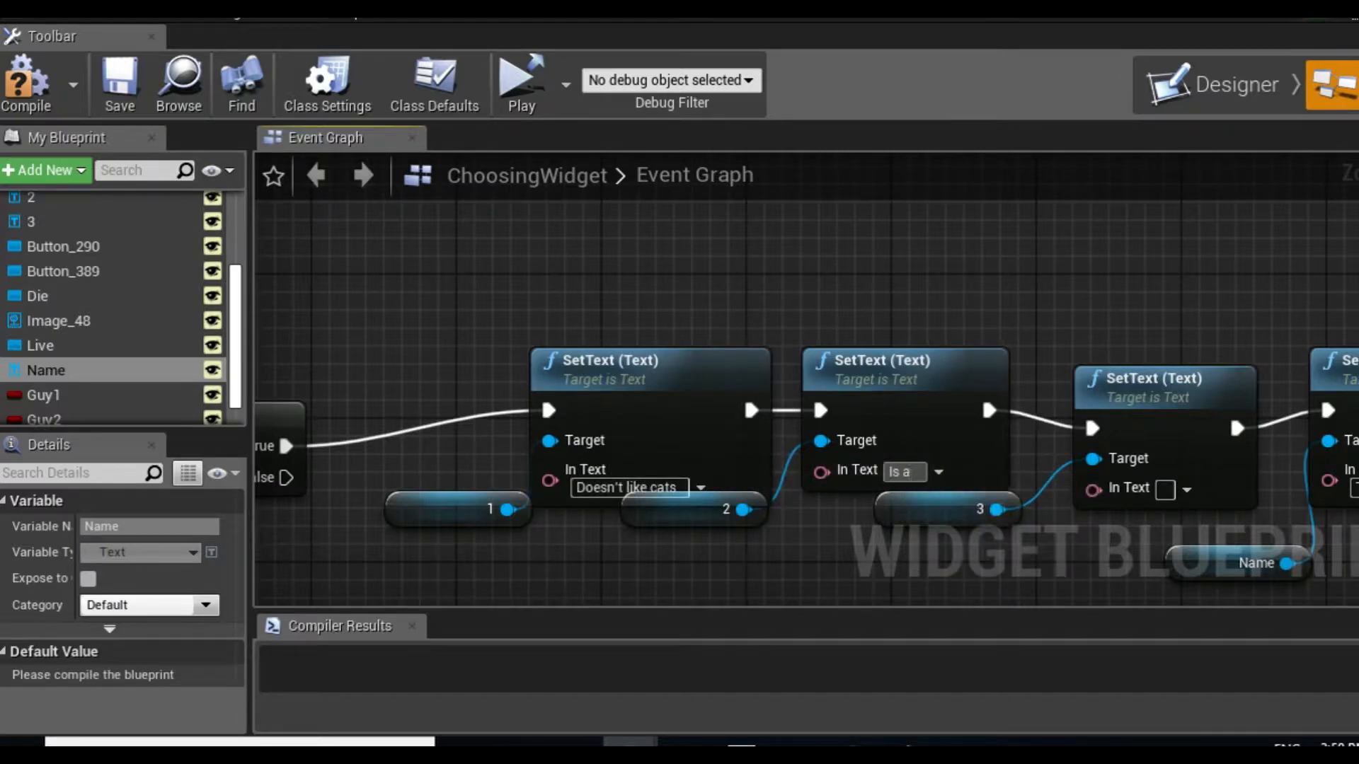
{"action": "right_click", "coordinate": [743, 392]}
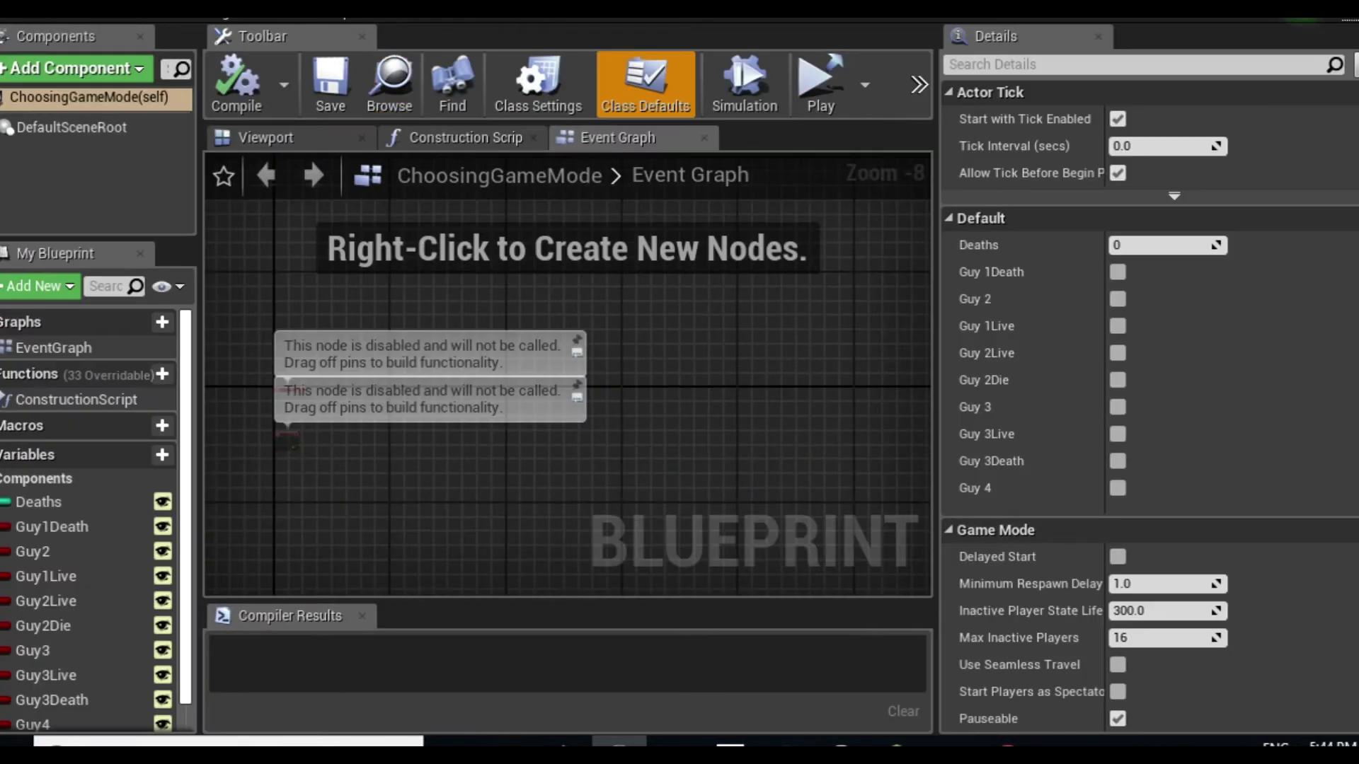
{"action": "scroll", "coordinate": [457, 383], "scroll_direction": "down", "scroll_amount": 4}
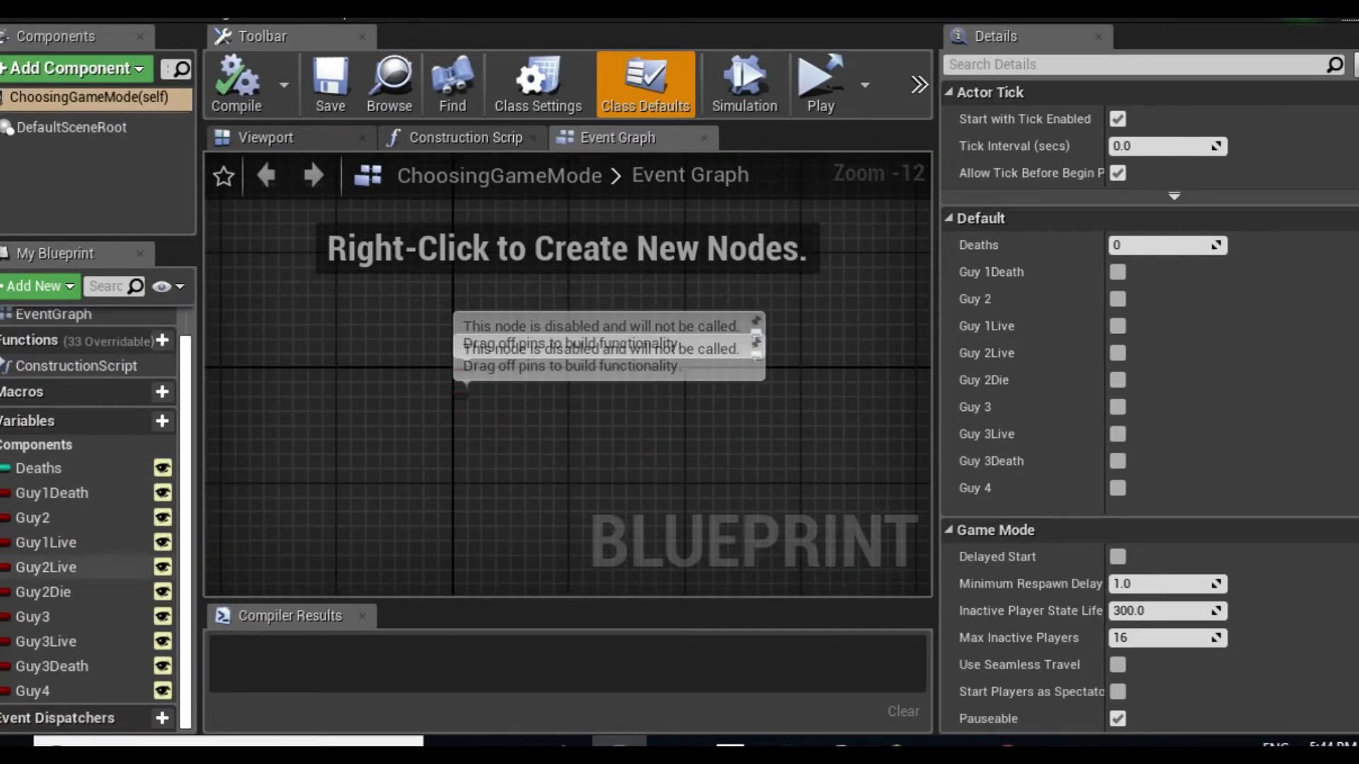